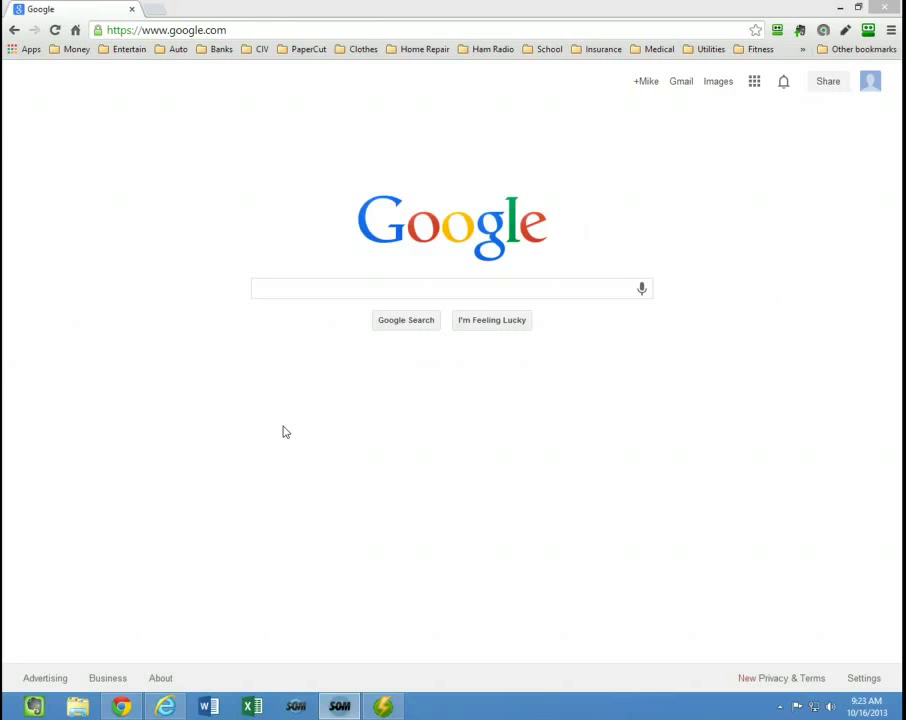
Open the printer's web configuration page at 192.168.10.23
{"action": "left_click", "coordinate": [247, 32]}
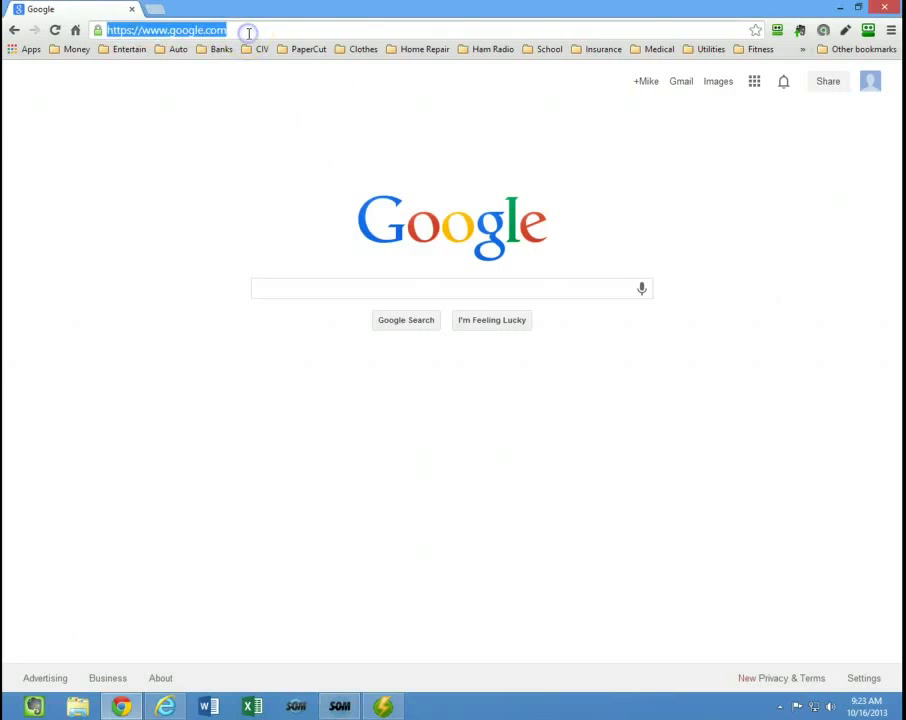
{"action": "type", "text": "192.1"}
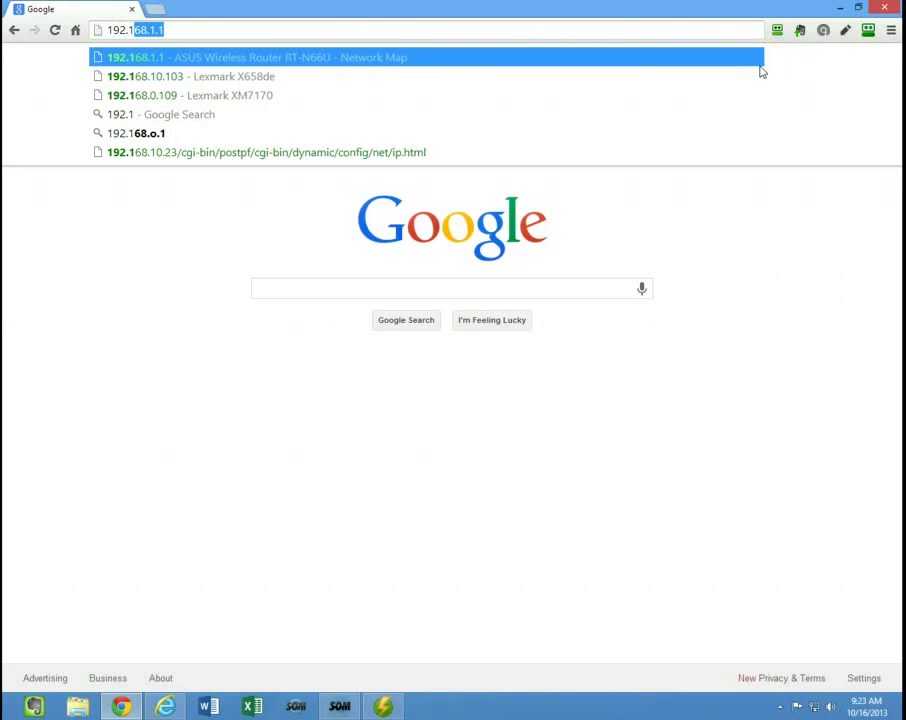
{"action": "type", "text": "68."}
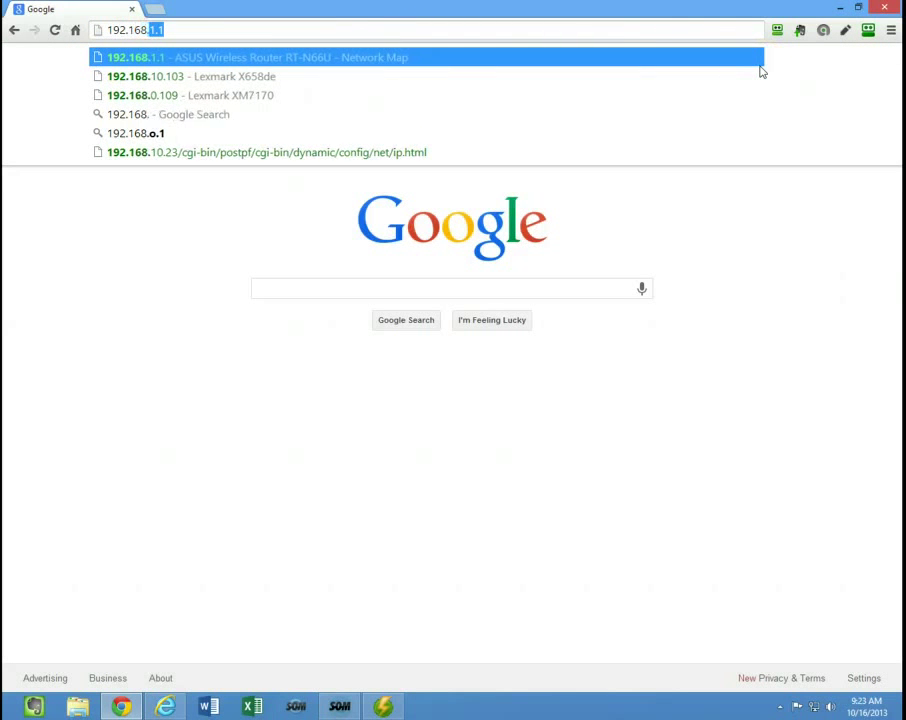
{"action": "type", "text": "10.23"}
{"action": "key", "text": "Return"}
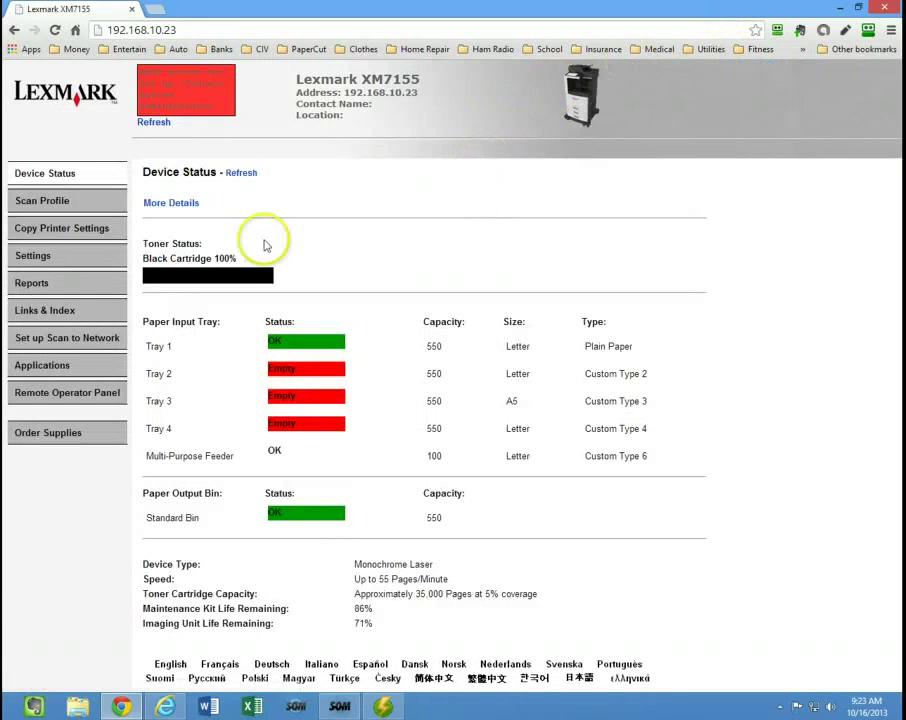
Open the printer's TCP/IP settings under Network/Ports
{"action": "left_click", "coordinate": [33, 256]}
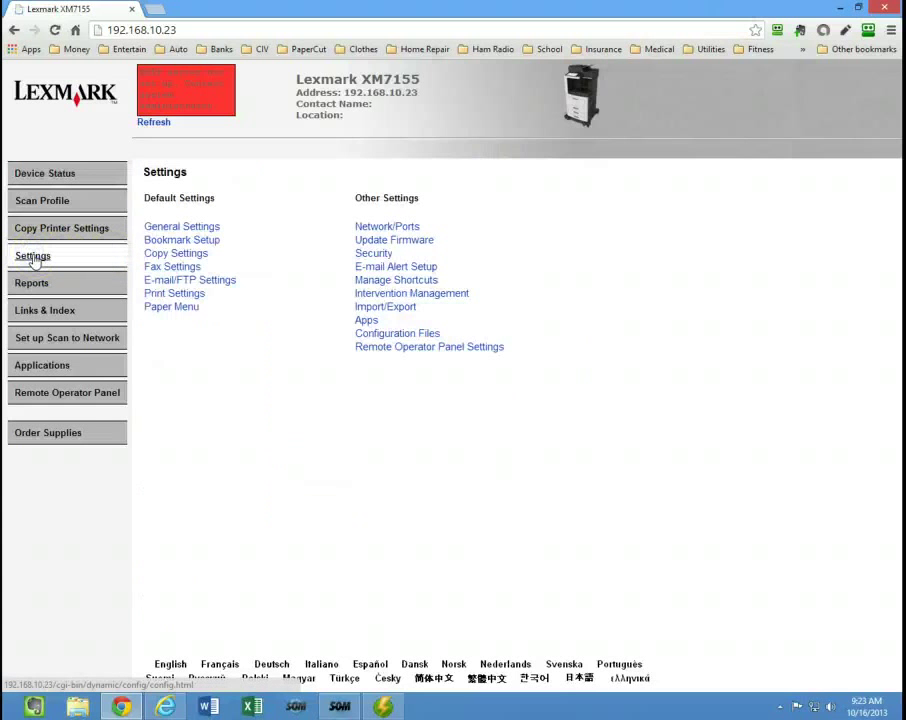
{"action": "left_click", "coordinate": [372, 228]}
{"action": "left_click", "coordinate": [158, 227]}
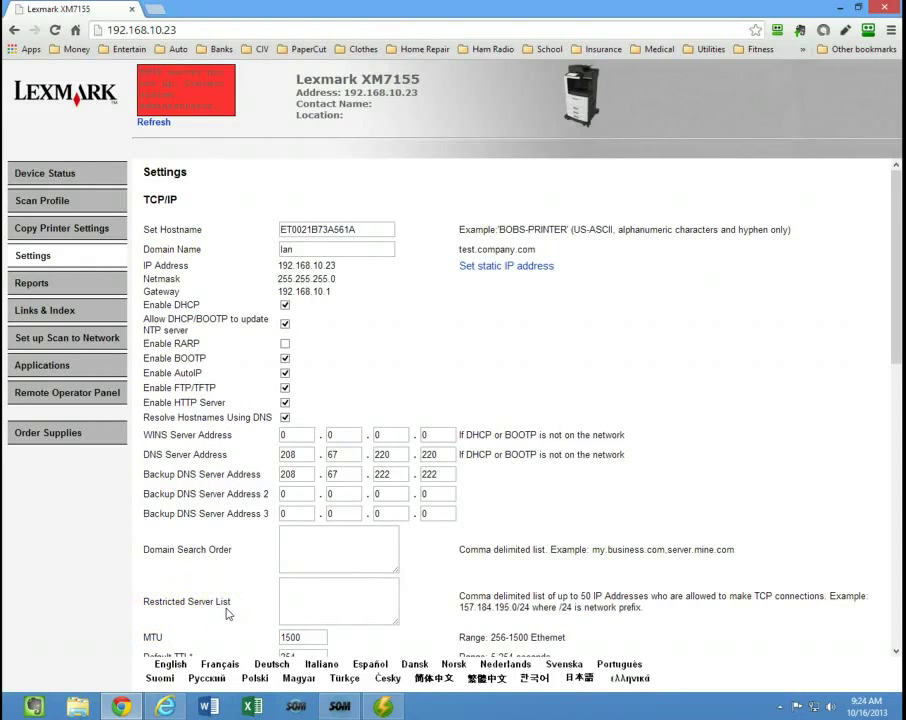
Enter 192.168.10.200 as the first allowed address in the Restricted Server List
{"action": "left_click", "coordinate": [299, 592]}
{"action": "left_click", "coordinate": [298, 587]}
{"action": "type", "text": "192.168.10."}
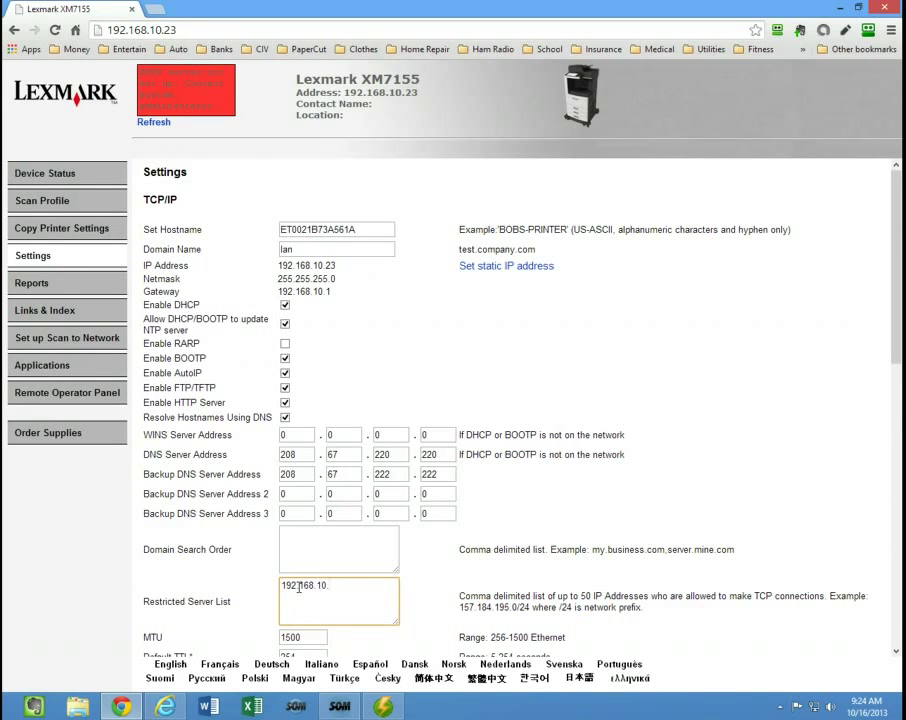
{"action": "type", "text": "200"}
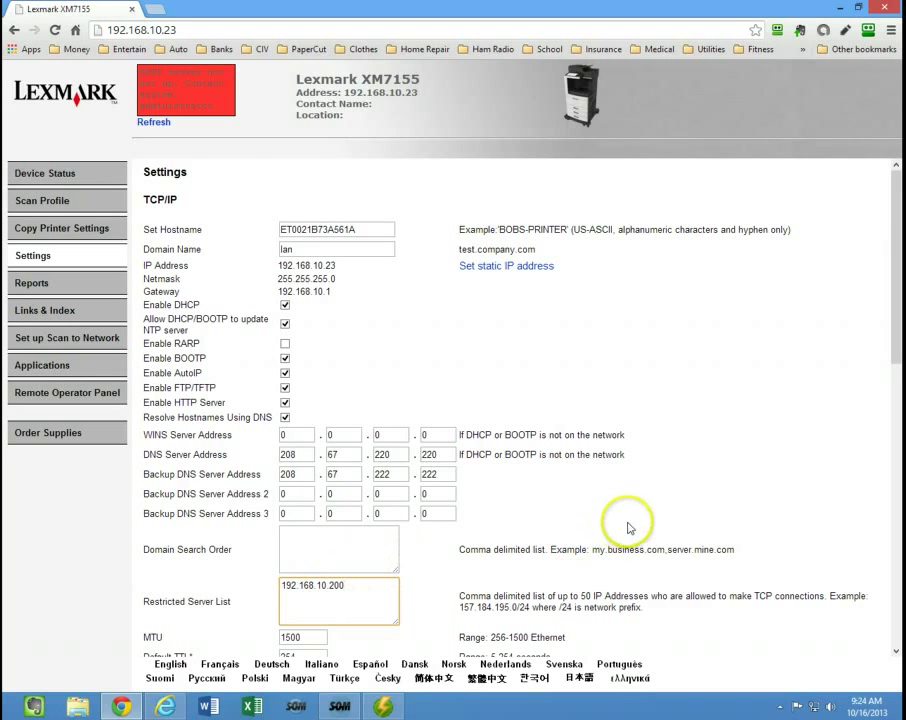
Add 192.168.10.20 to the Restricted Server List after a comma and submit the TCP/IP settings
{"action": "scroll", "coordinate": [620, 530], "scroll_direction": "down", "scroll_amount": 1}
{"action": "scroll", "coordinate": [628, 528], "scroll_direction": "down", "scroll_amount": 5}
{"action": "scroll", "coordinate": [628, 528], "scroll_direction": "up", "scroll_amount": 5}
{"action": "scroll", "coordinate": [628, 528], "scroll_direction": "up", "scroll_amount": 1}
{"action": "type", "text": ",192.168.10."}
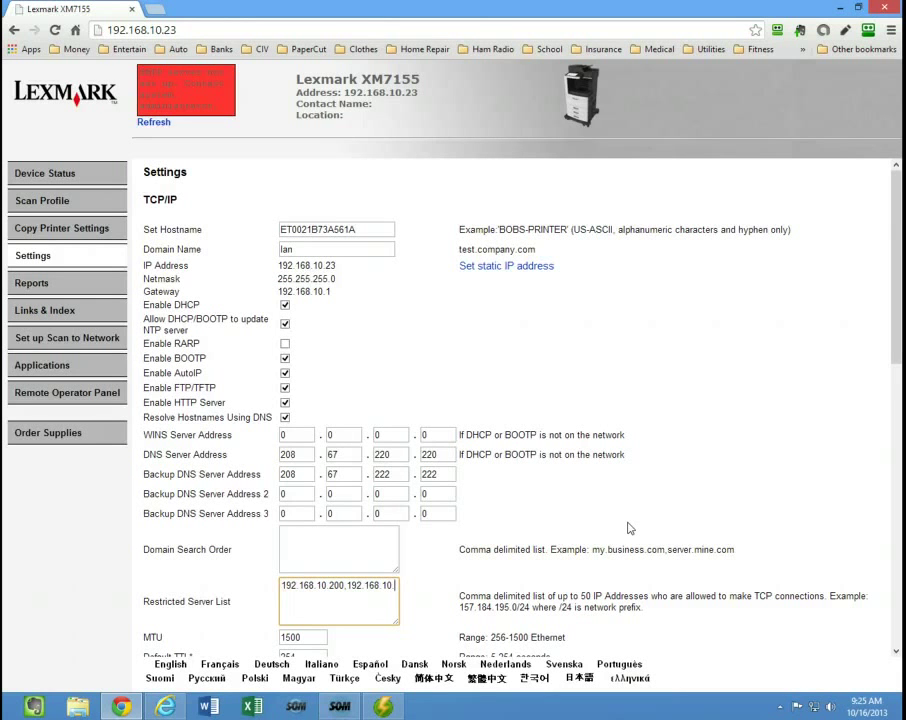
{"action": "type", "text": "20"}
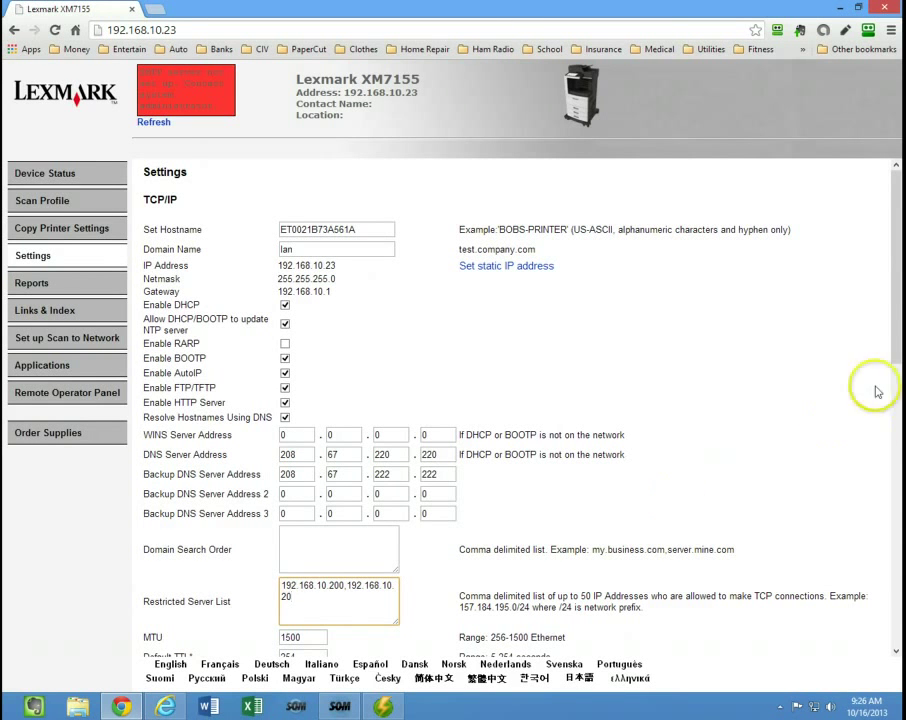
{"action": "left_click_drag", "start_coordinate": [892, 333], "coordinate": [892, 676]}
{"action": "left_click_drag", "start_coordinate": [888, 272], "coordinate": [892, 548]}
{"action": "left_click", "coordinate": [160, 600]}
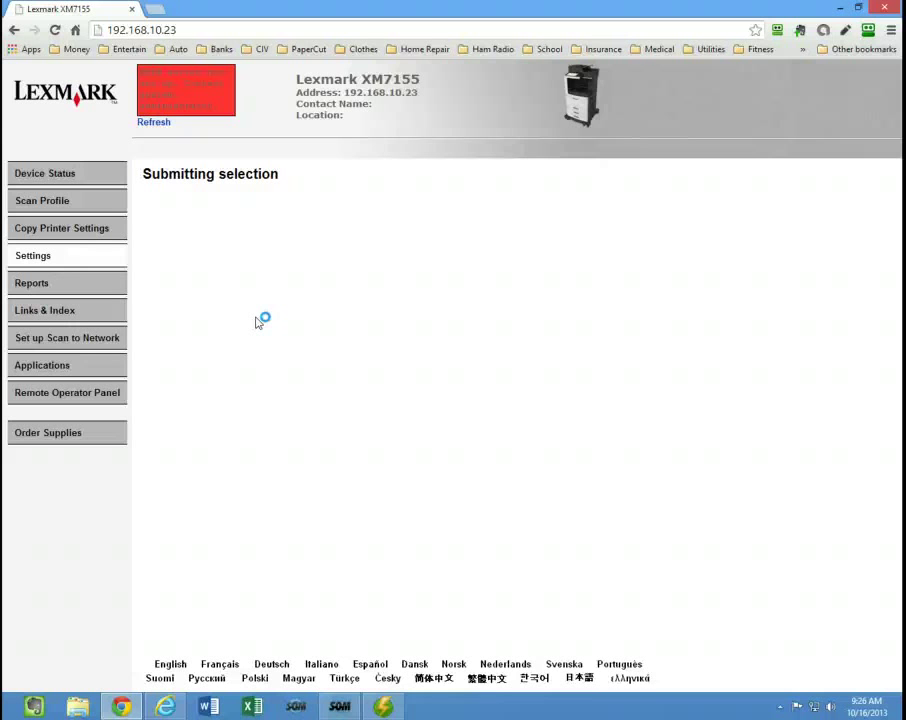
Reopen the TCP/IP settings from the Network/Ports page and go to the Restricted Server List
{"action": "left_click", "coordinate": [163, 228]}
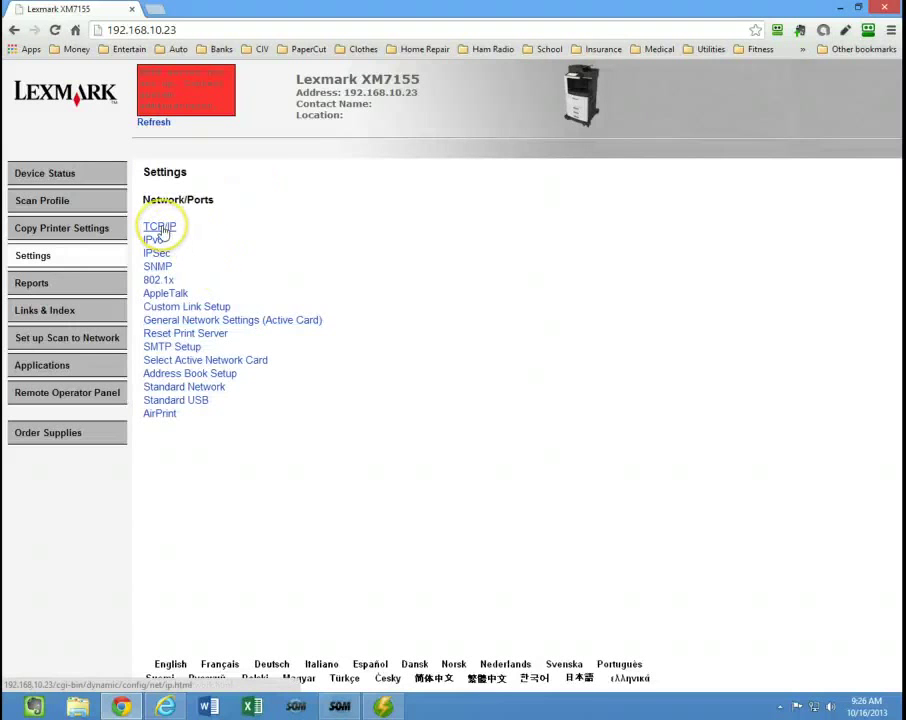
{"action": "left_click", "coordinate": [162, 228]}
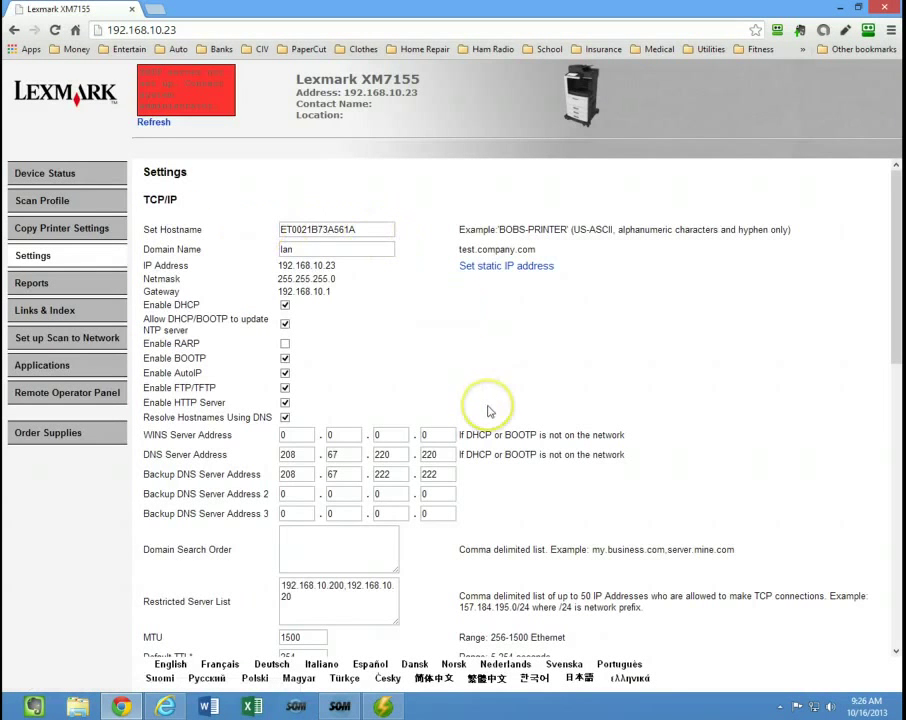
{"action": "left_click", "coordinate": [586, 424]}
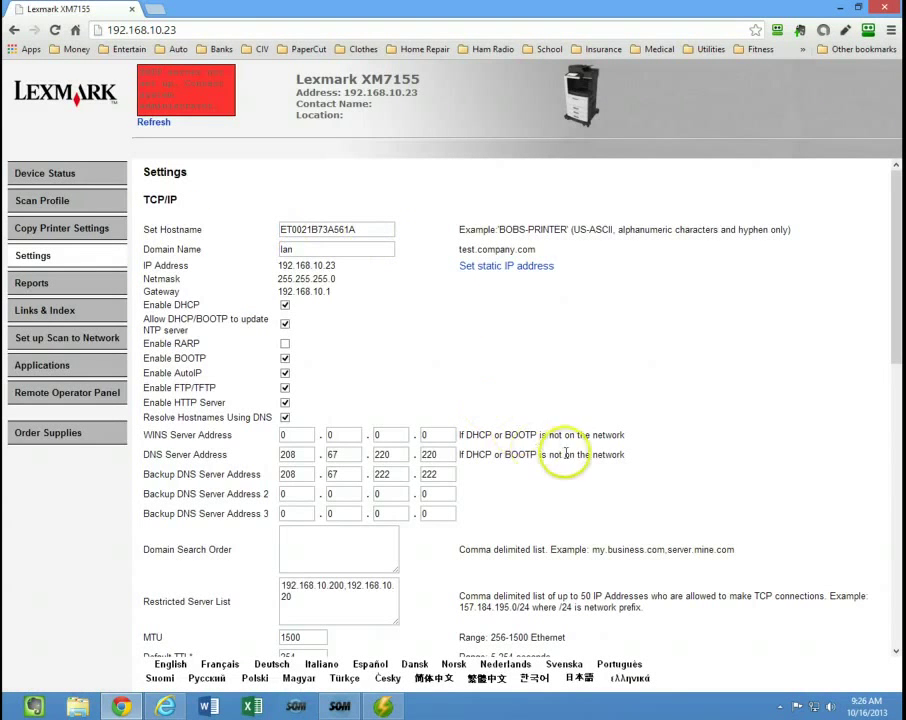
{"action": "scroll", "coordinate": [566, 448], "scroll_direction": "down", "scroll_amount": 4}
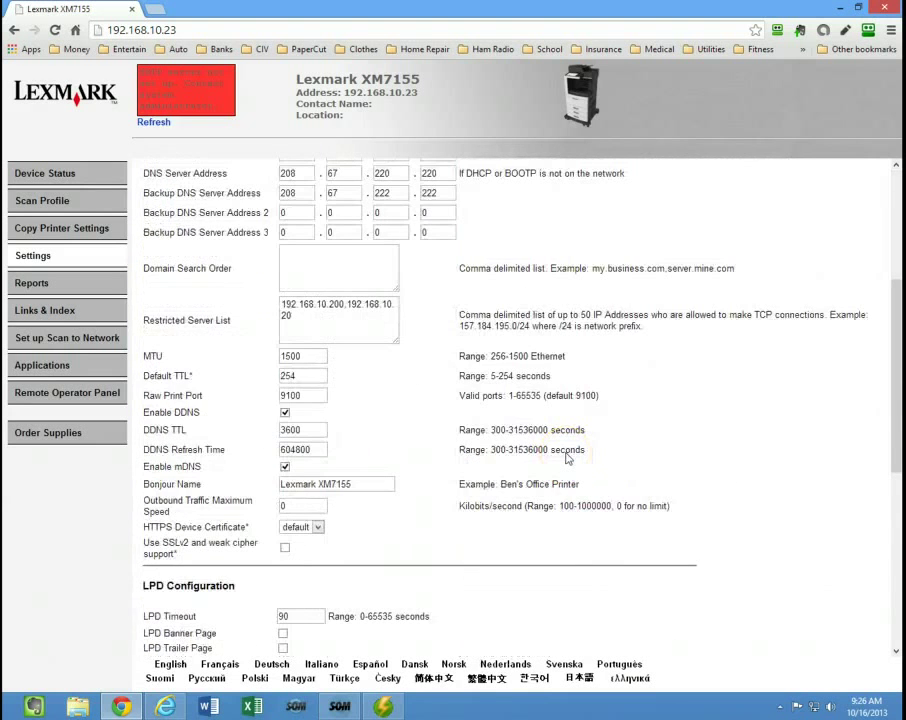
{"action": "scroll", "coordinate": [568, 458], "scroll_direction": "up", "scroll_amount": 3}
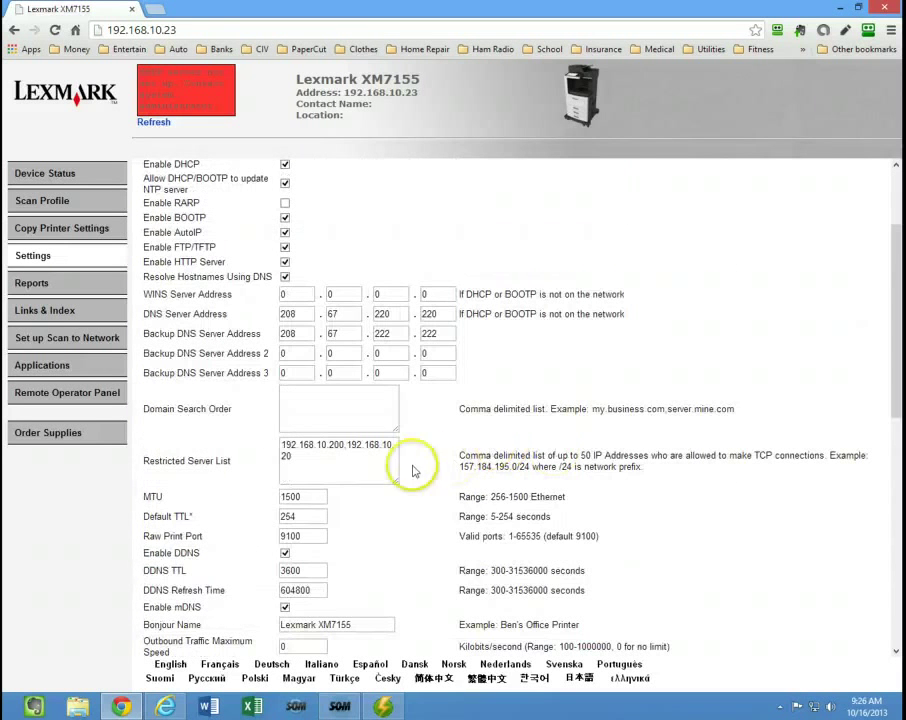
Replace all addresses in the Restricted Server List with the subnet 192.168.10.0/24
{"action": "left_click", "coordinate": [292, 457]}
{"action": "left_click", "coordinate": [318, 464]}
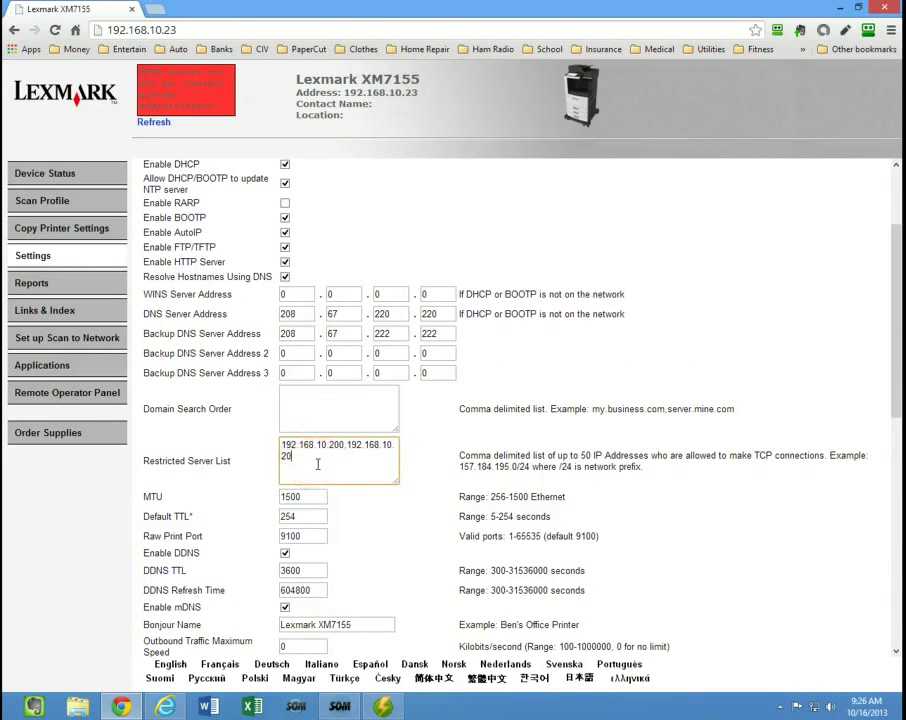
{"action": "key", "text": "BackSpace"}
{"action": "key", "text": "BackSpace"}
{"action": "key", "text": "BackSpace"}
{"action": "key", "text": "BackSpace"}
{"action": "key", "text": "BackSpace"}
{"action": "key", "text": "BackSpace"}
{"action": "key", "text": "BackSpace"}
{"action": "key", "text": "BackSpace"}
{"action": "key", "text": "BackSpace"}
{"action": "key", "text": "BackSpace"}
{"action": "key", "text": "BackSpace"}
{"action": "key", "text": "BackSpace"}
{"action": "key", "text": "BackSpace"}
{"action": "key", "text": "BackSpace"}
{"action": "key", "text": "BackSpace"}
{"action": "key", "text": "BackSpace"}
{"action": "key", "text": "BackSpace"}
{"action": "key", "text": "BackSpace"}
{"action": "key", "text": "BackSpace"}
{"action": "key", "text": "BackSpace"}
{"action": "type", "text": "192.168.10.0/24"}
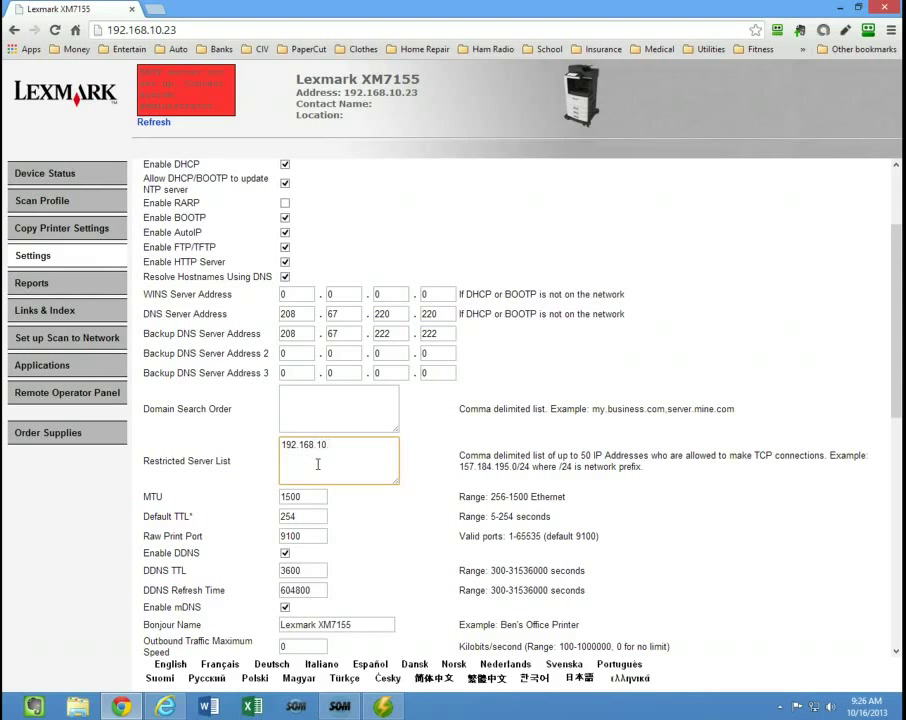